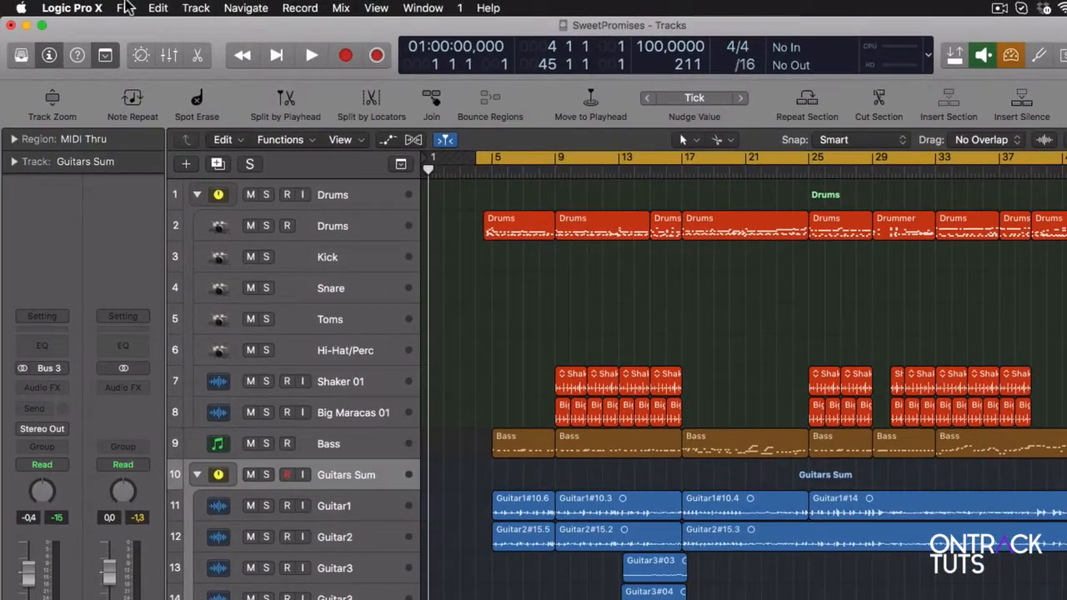
Bounce the SweetPromises project offline to an interleaved PCM Wave file at 24 Bit and 44100, with dithering None and normalize Off
click(126, 8)
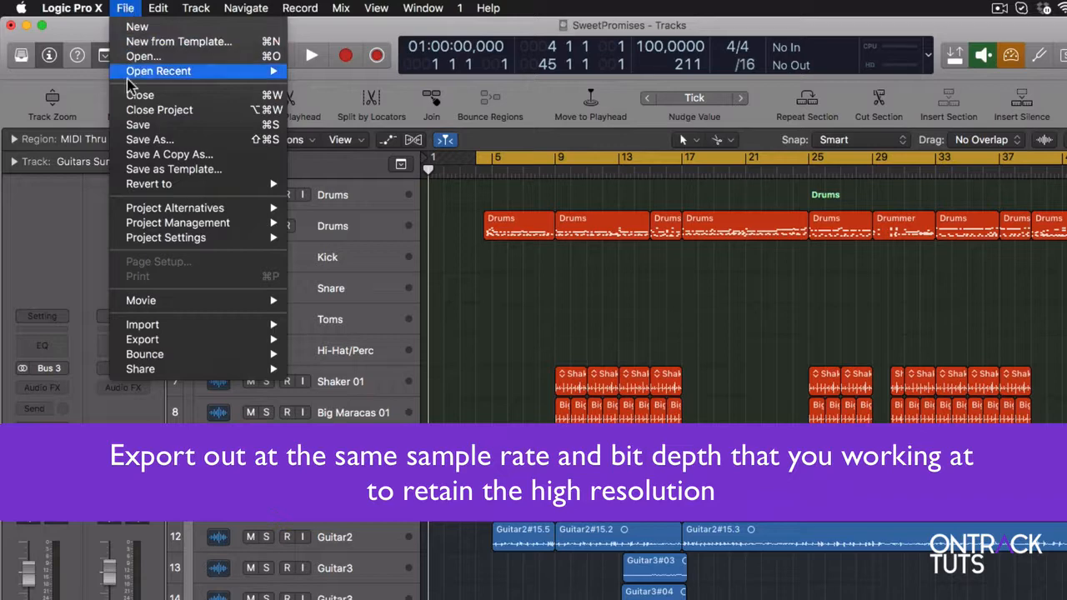
mouse_move(247, 358)
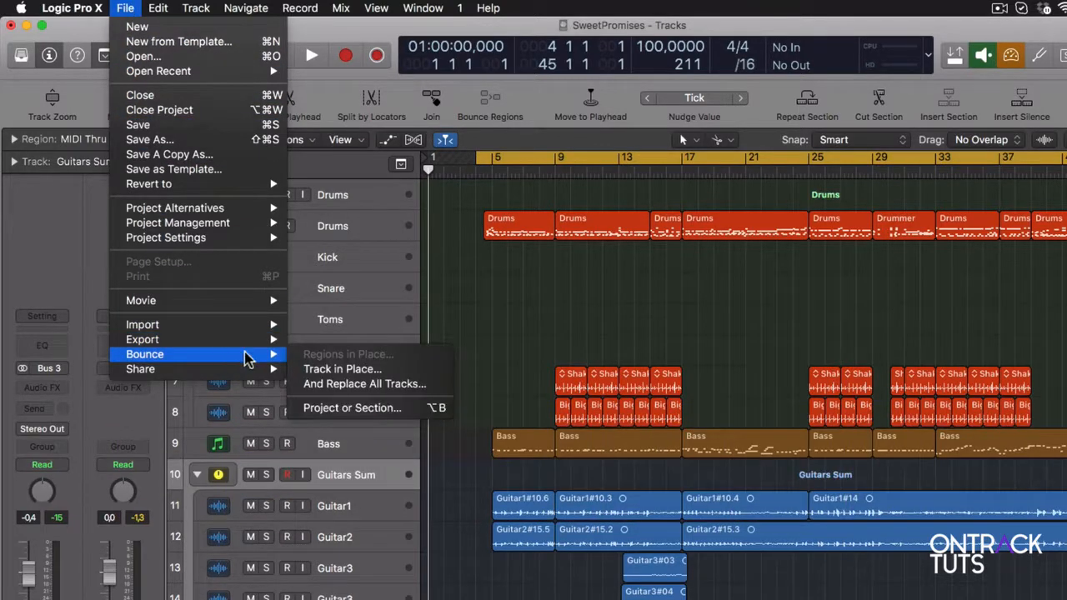
click(341, 408)
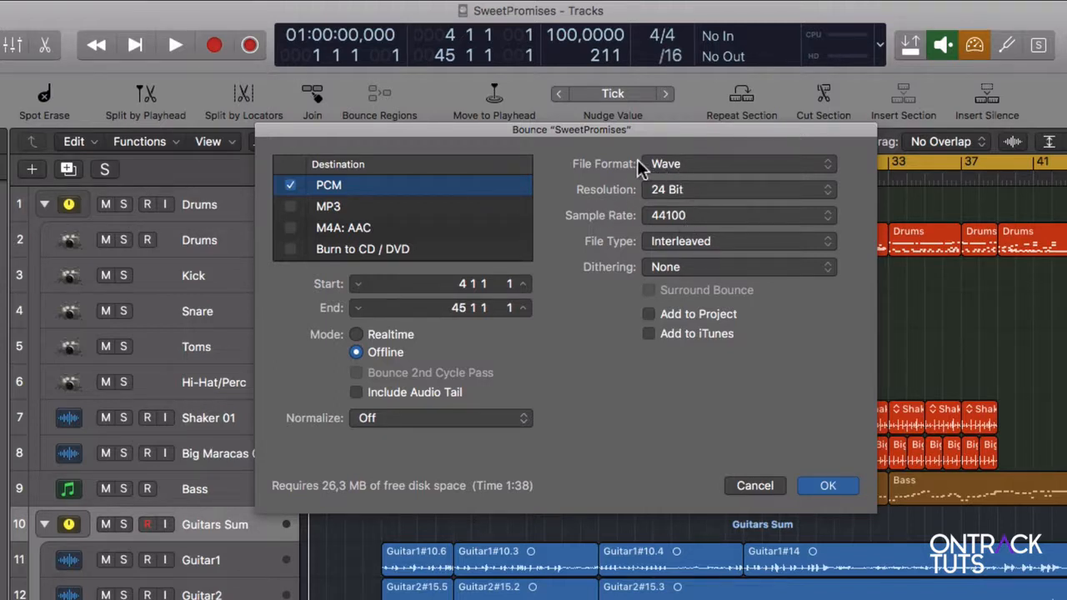
click(682, 167)
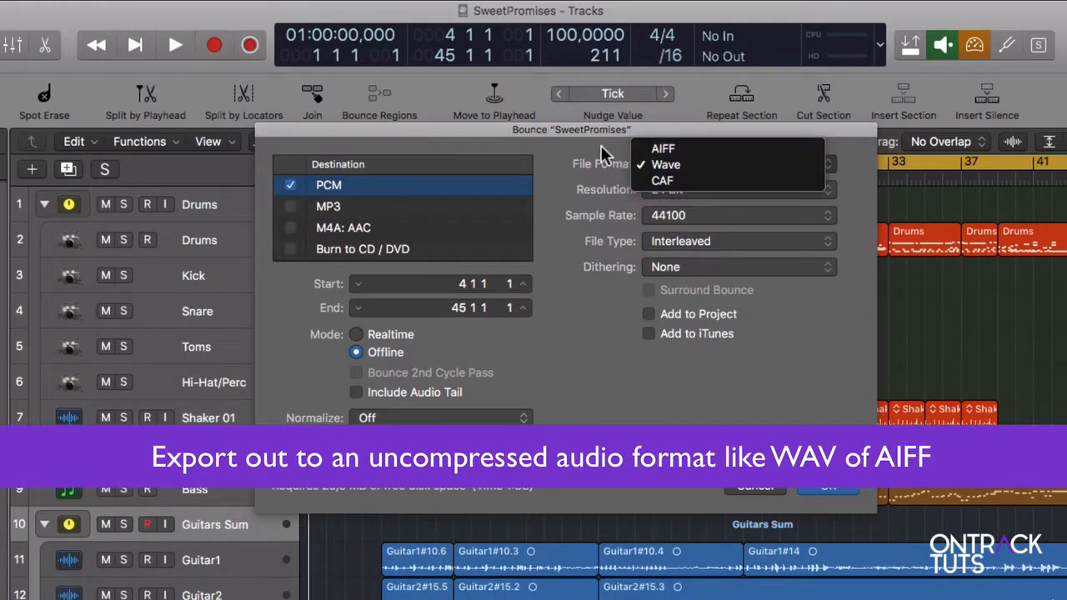
click(631, 164)
click(677, 164)
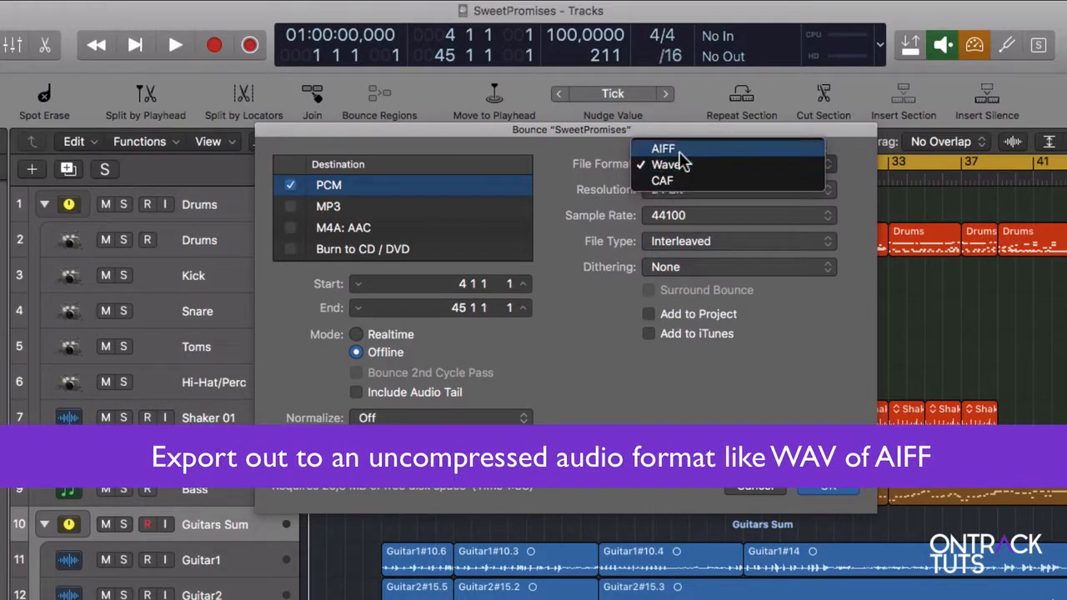
click(586, 155)
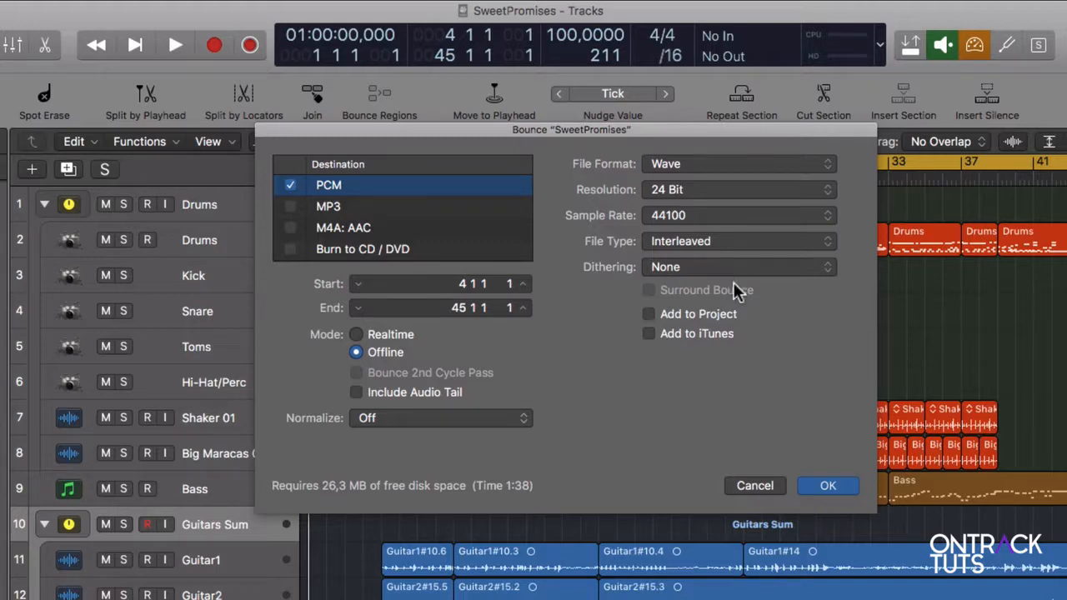
click(817, 493)
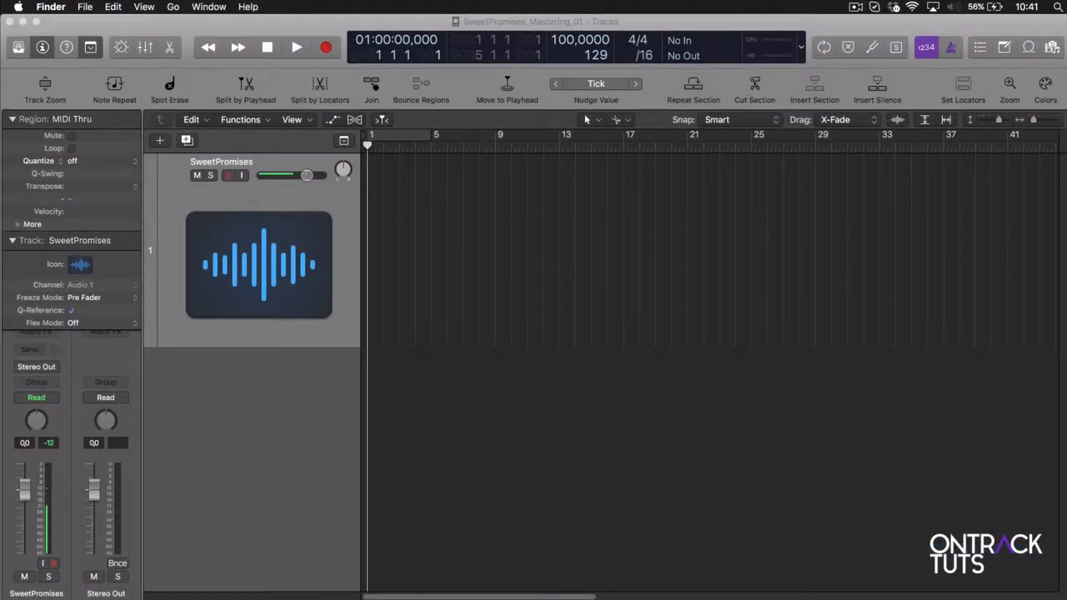
Add the SweetPromises unmastered audio file at bar 1 of the mastering project's track and import its tempo information
drag(1066, 330, 374, 255)
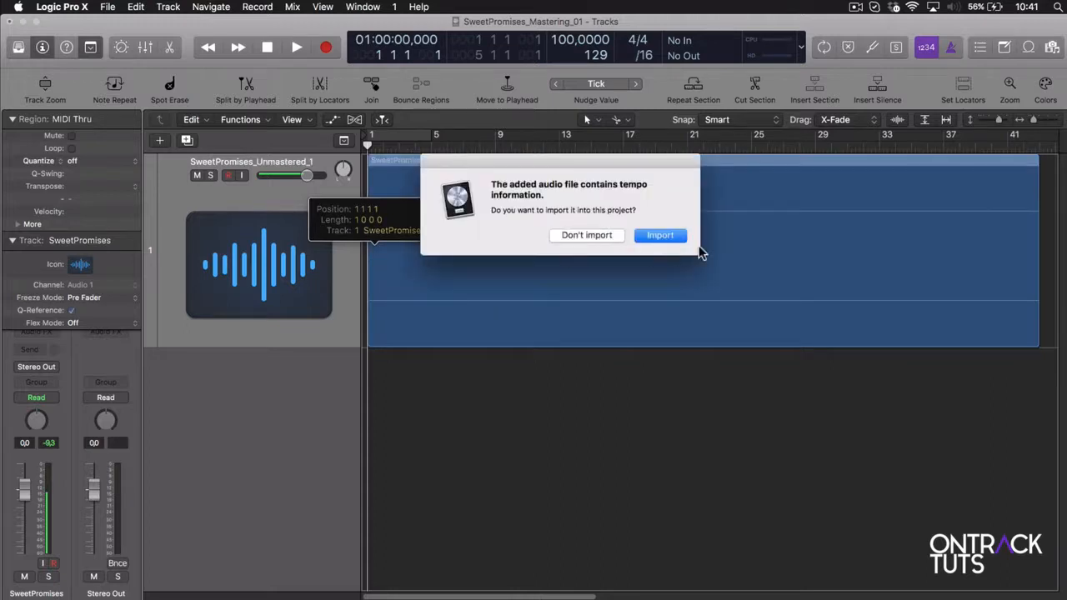
click(675, 238)
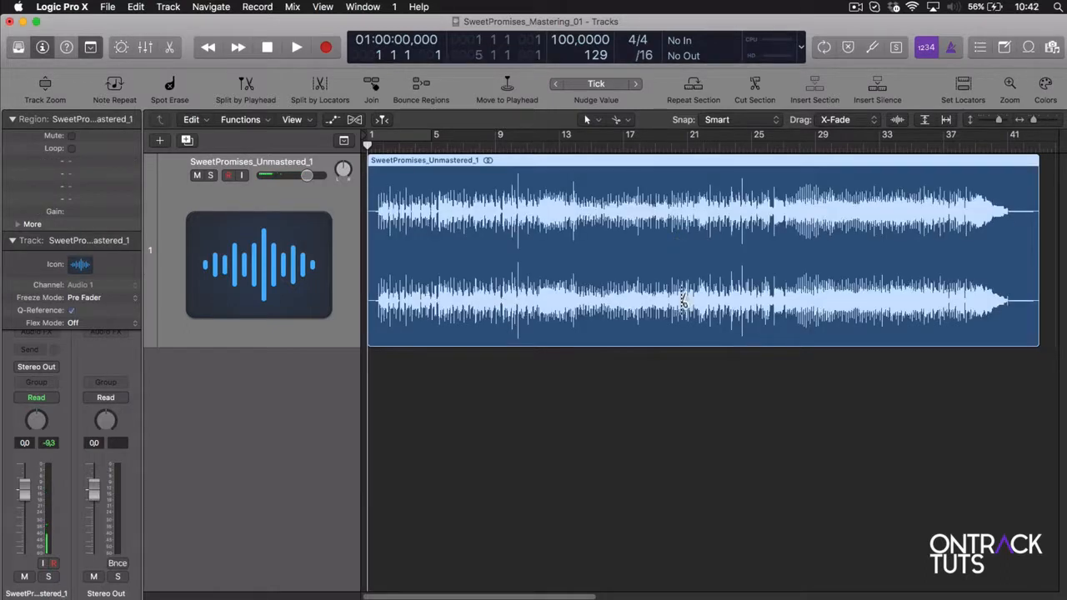
key(super+Left)
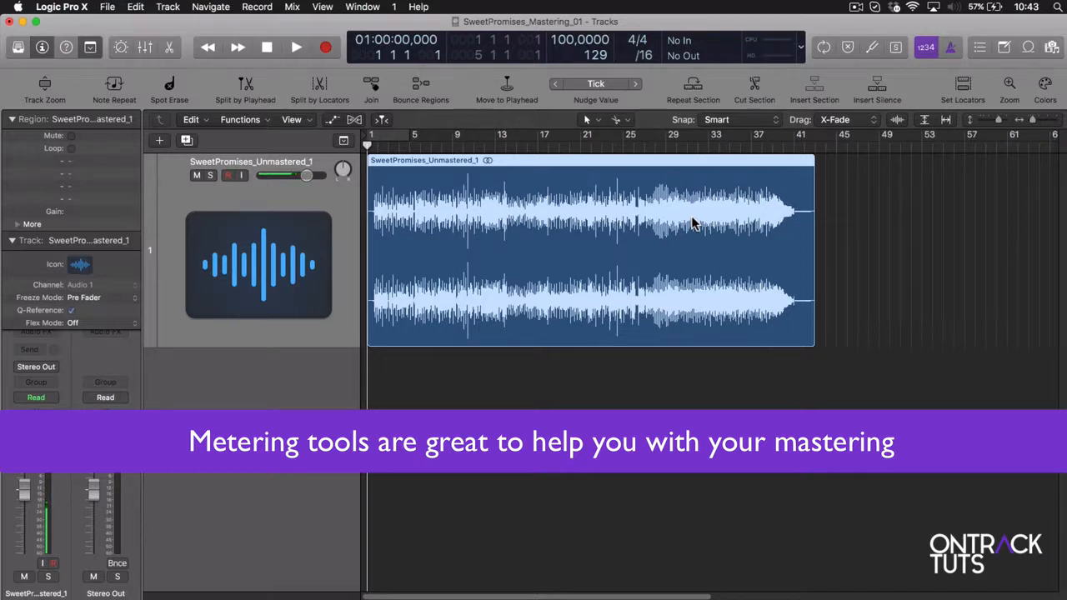
Collapse the region and track inspectors, and insert a stereo Loudness Meter on the Stereo Out channel, placing its window beside the region
click(12, 120)
click(12, 138)
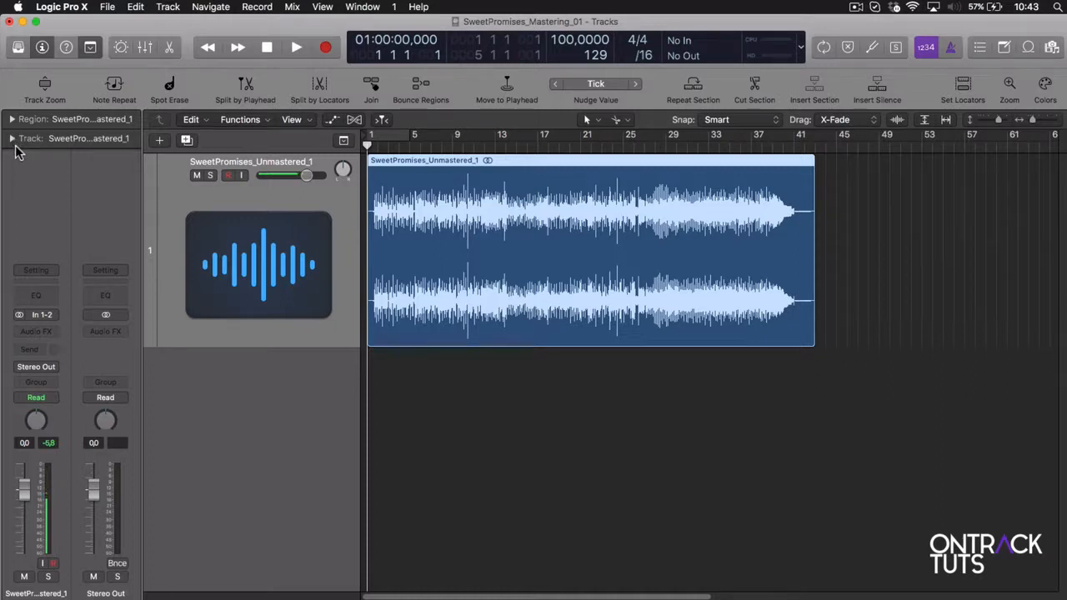
click(123, 336)
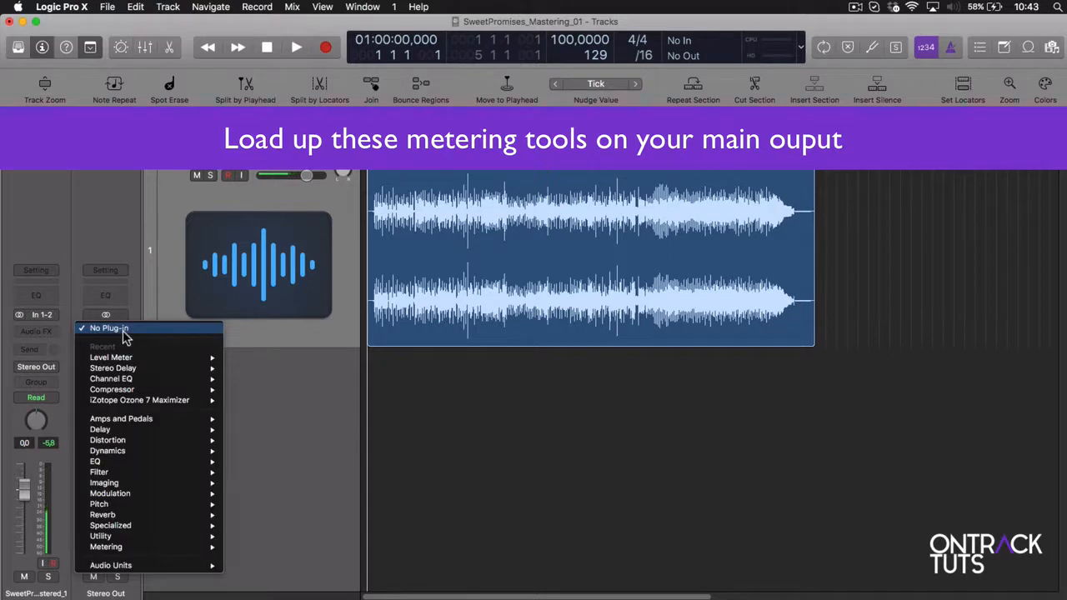
mouse_move(146, 554)
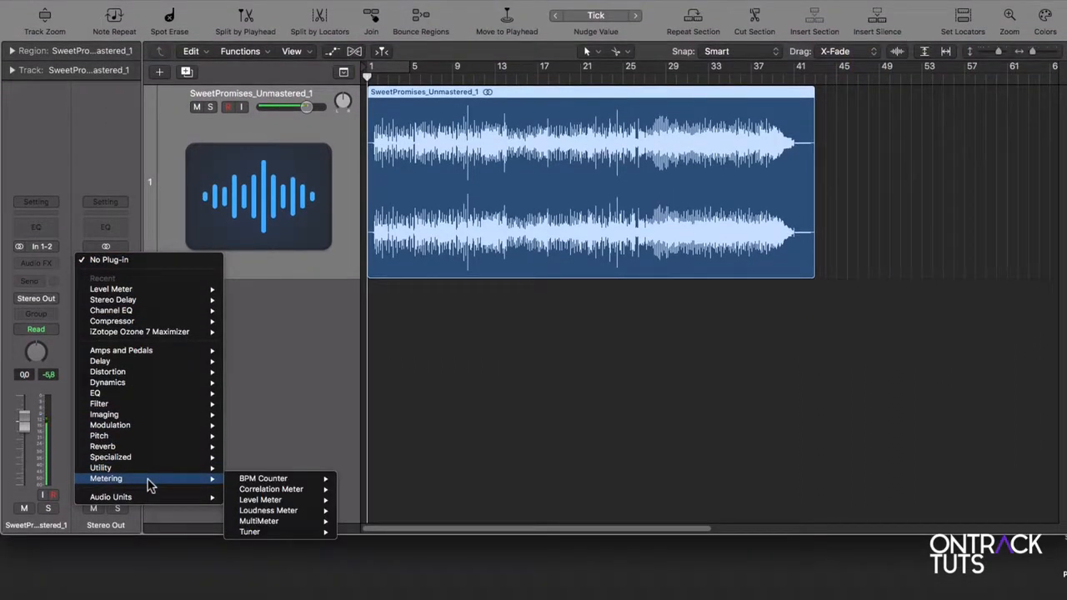
mouse_move(271, 486)
mouse_move(278, 514)
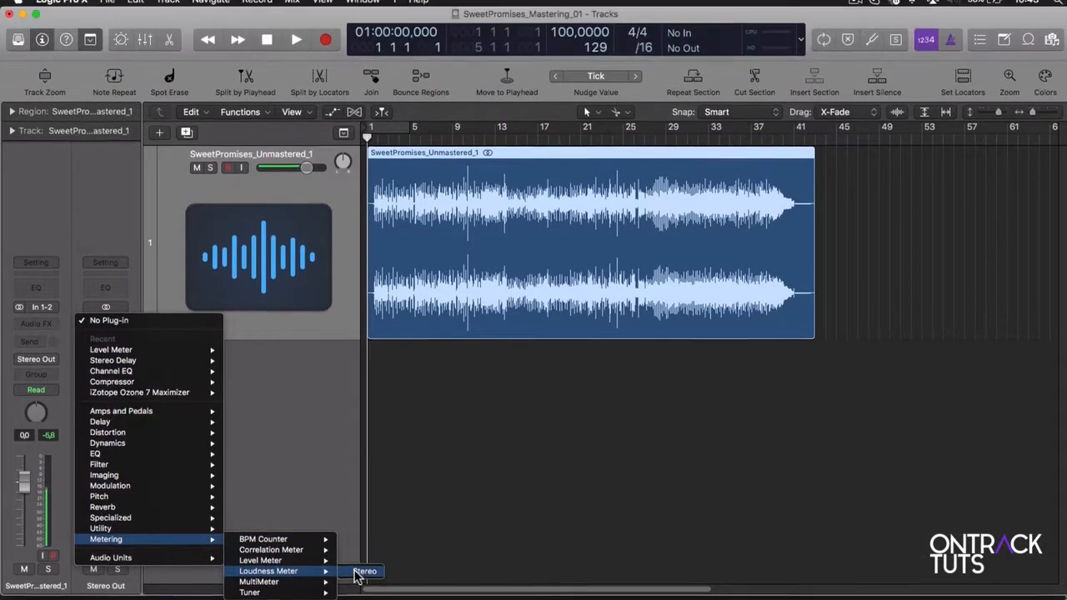
click(353, 511)
drag(131, 57, 957, 177)
Play the song from bar 5 to examine its loudness on the Loudness Meter, and stop playback
click(408, 143)
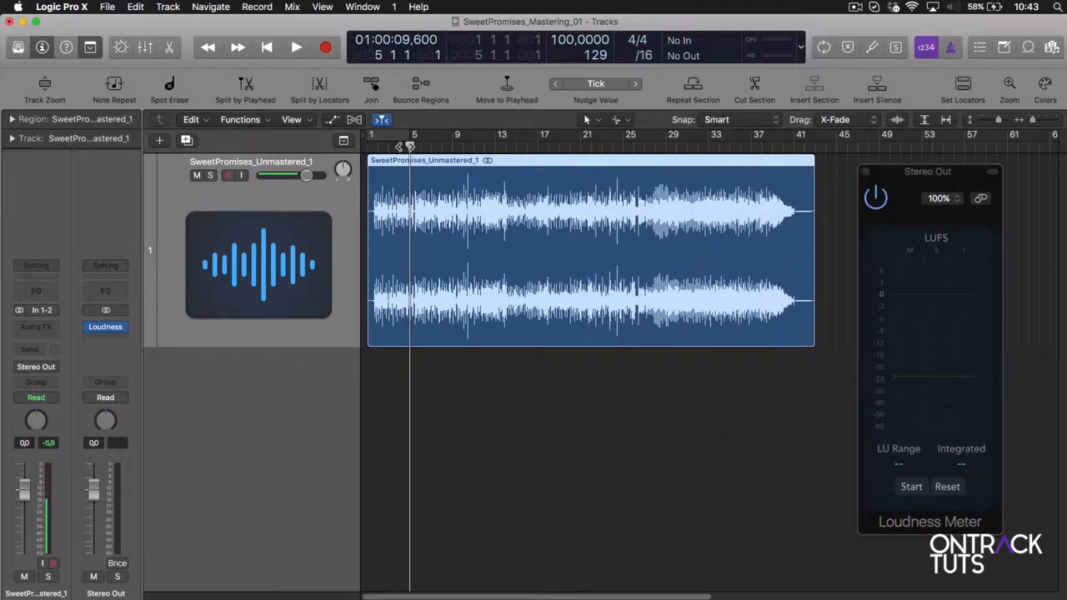
key(space)
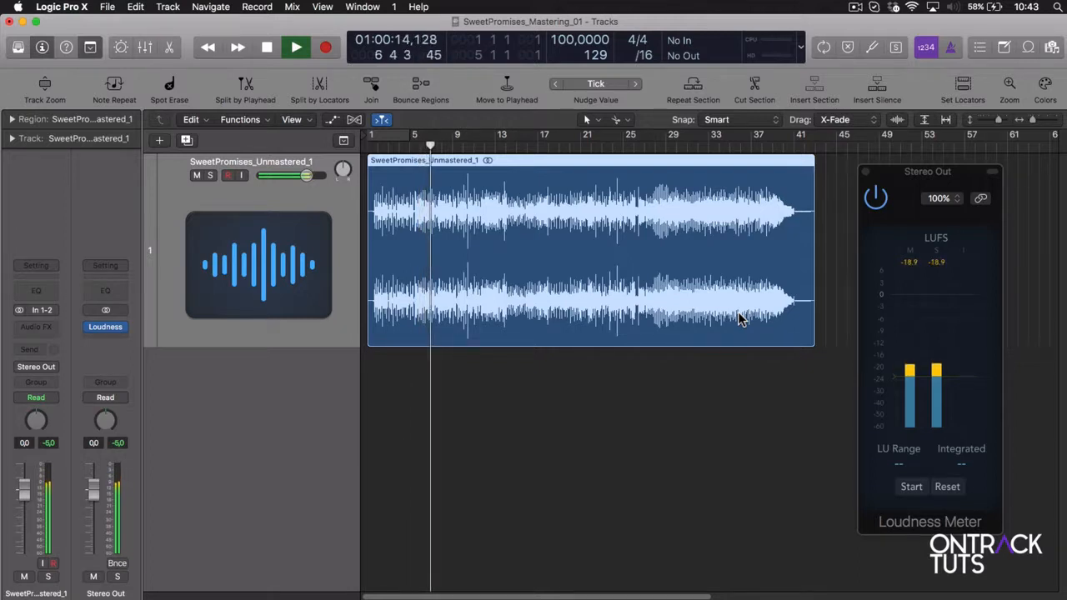
key(space)
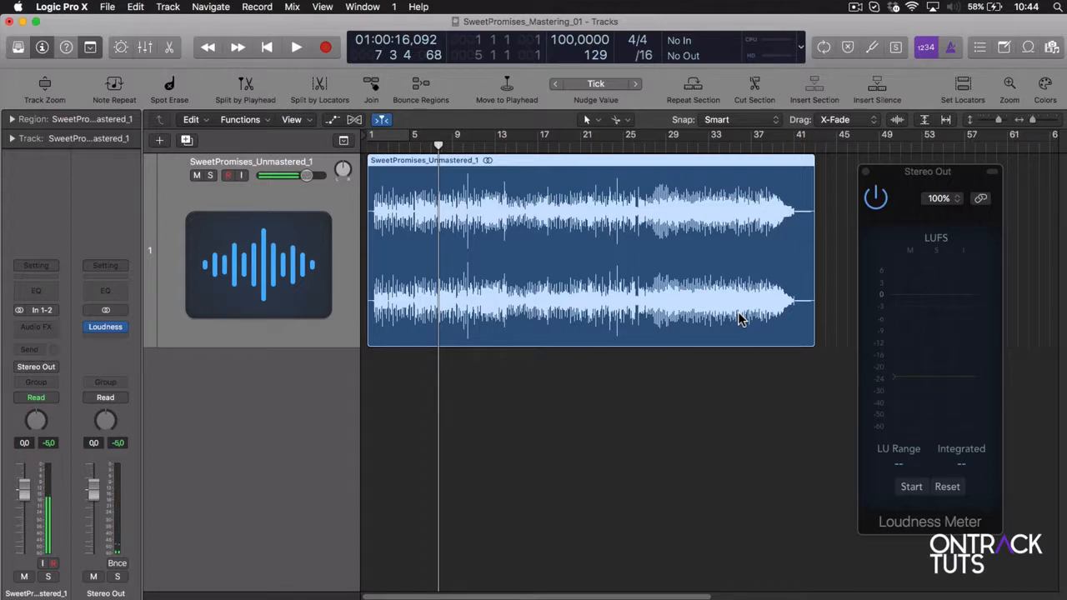
Insert a stereo MultiMeter below the Loudness Meter on Stereo Out and move its window clear of the channel strips
click(117, 328)
mouse_move(139, 554)
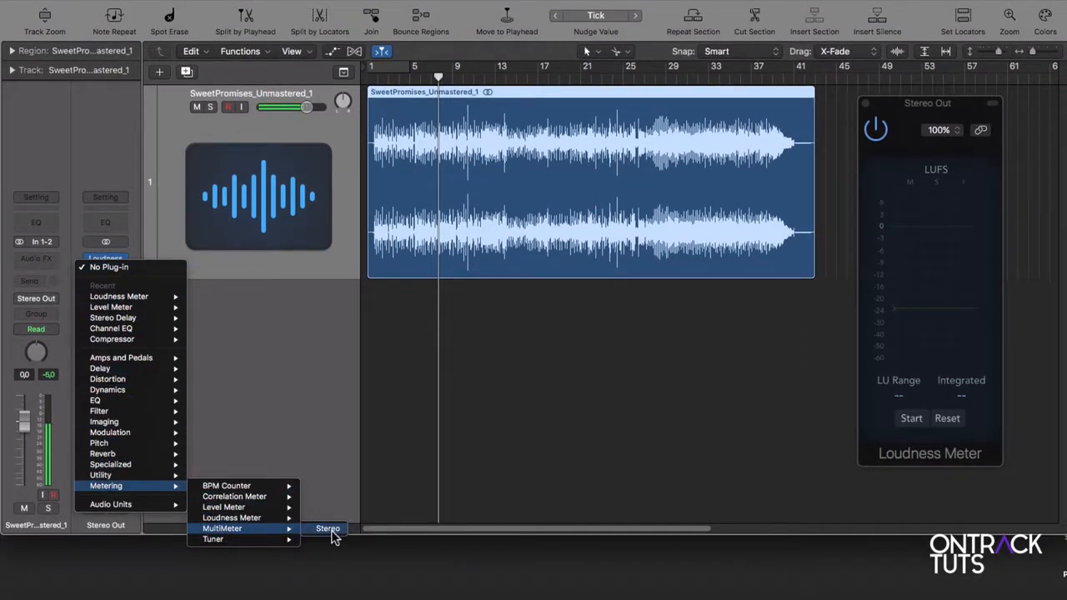
click(331, 538)
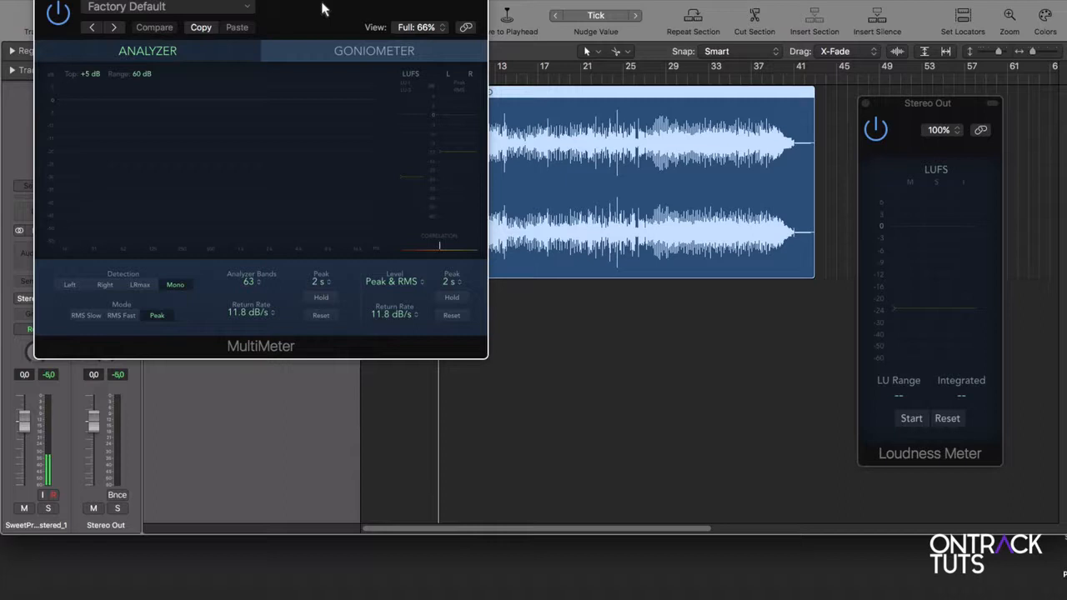
drag(322, 7, 587, 184)
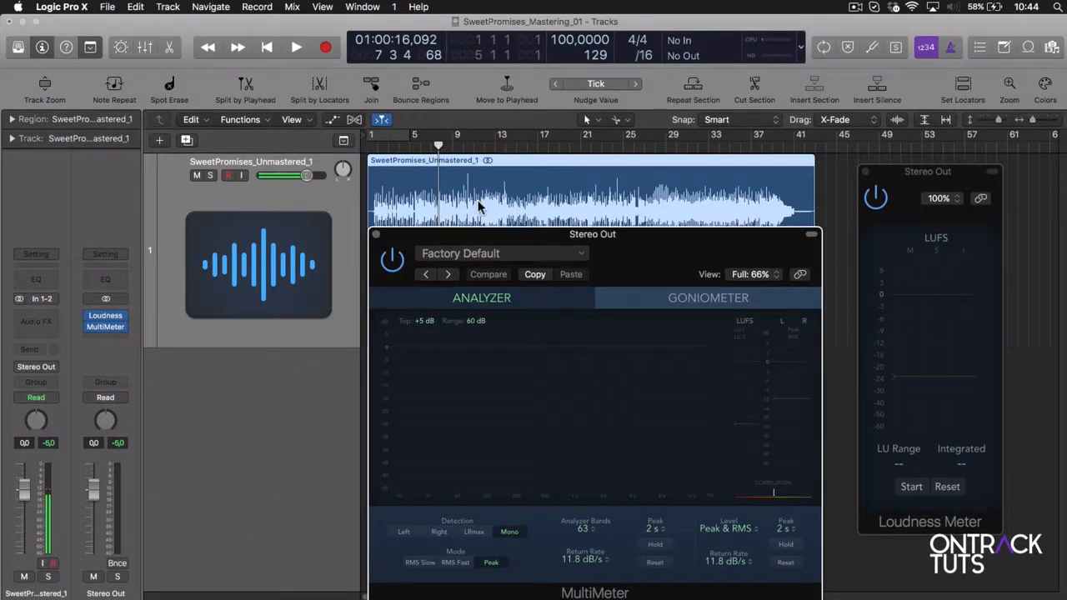
Play the song to examine its spectrum in the MultiMeter's Analyzer and its stereo image in the Goniometer
key(space)
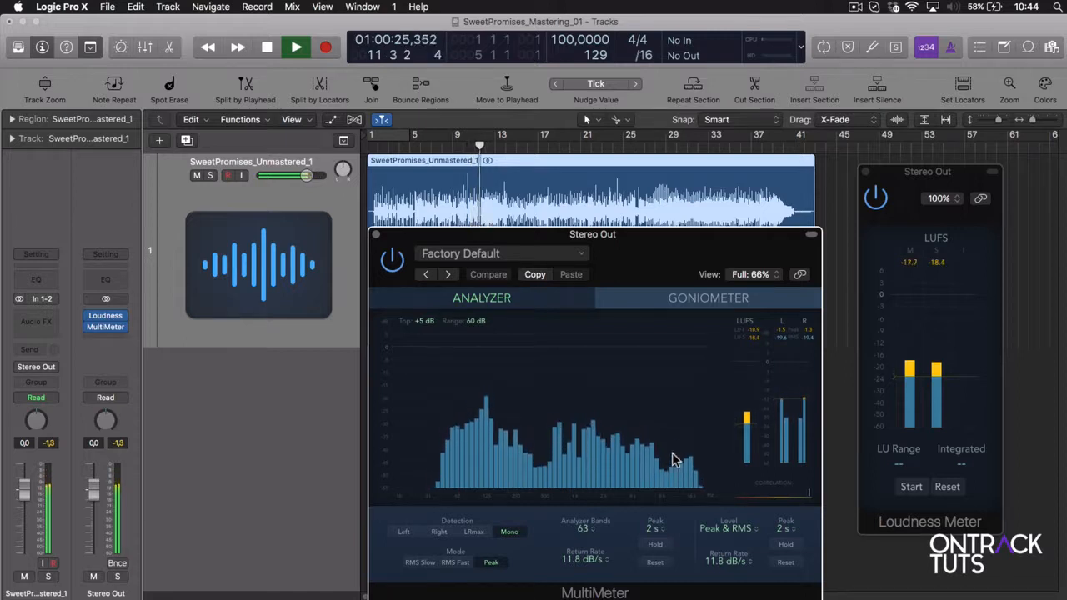
click(668, 299)
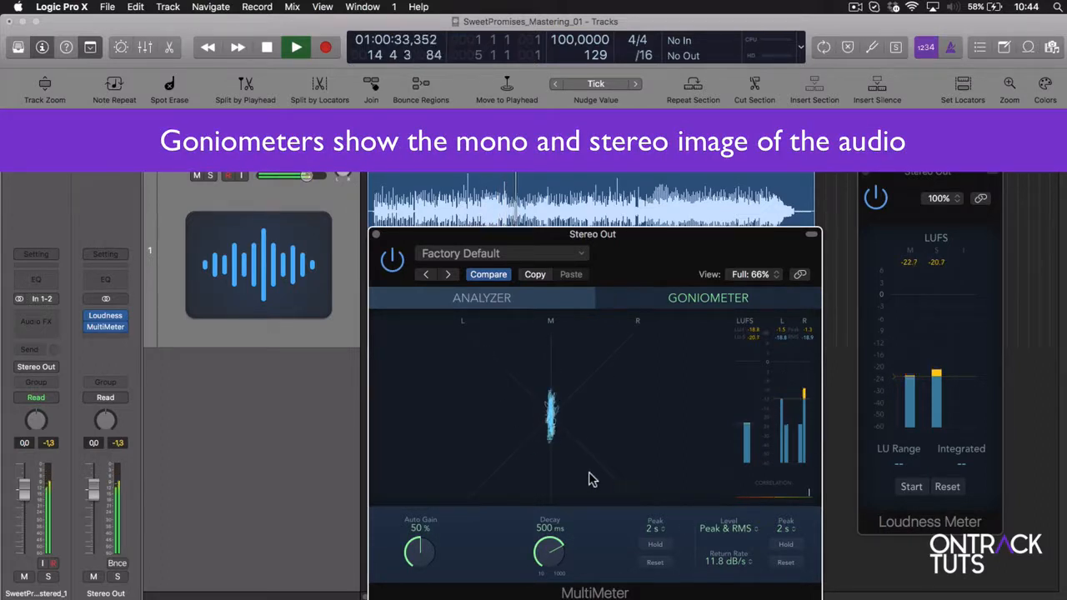
key(space)
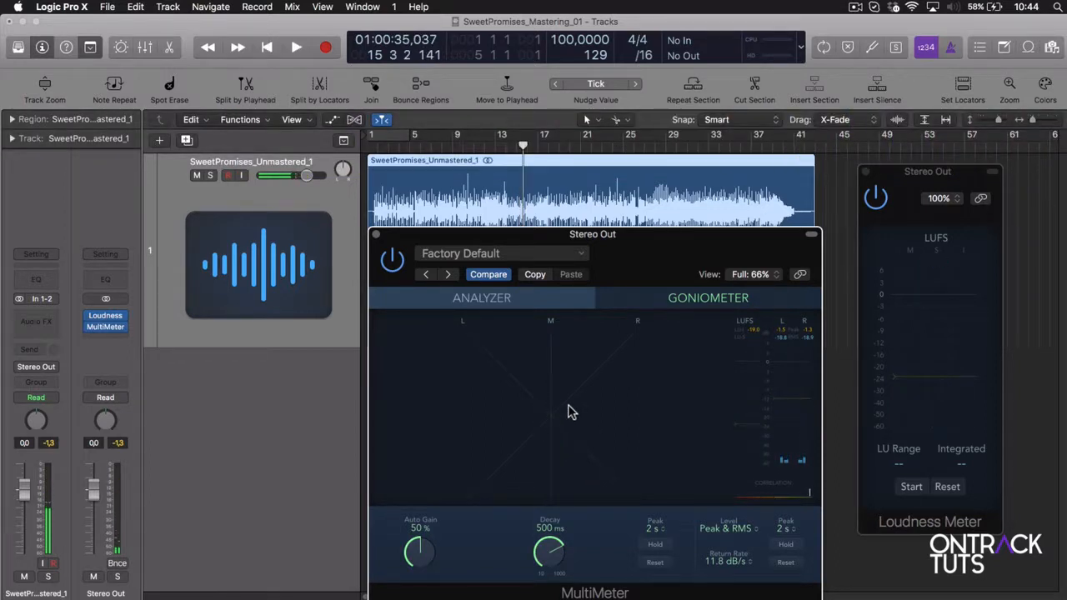
Insert a stereo Correlation Meter below the MultiMeter on Stereo Out and play the song to check its phase correlation
click(123, 334)
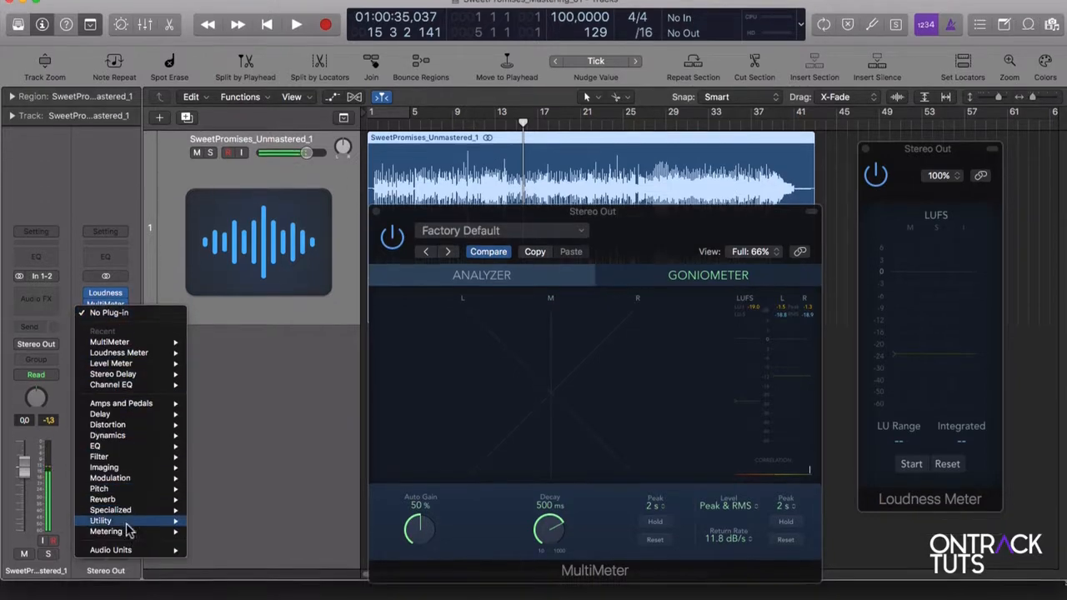
mouse_move(133, 554)
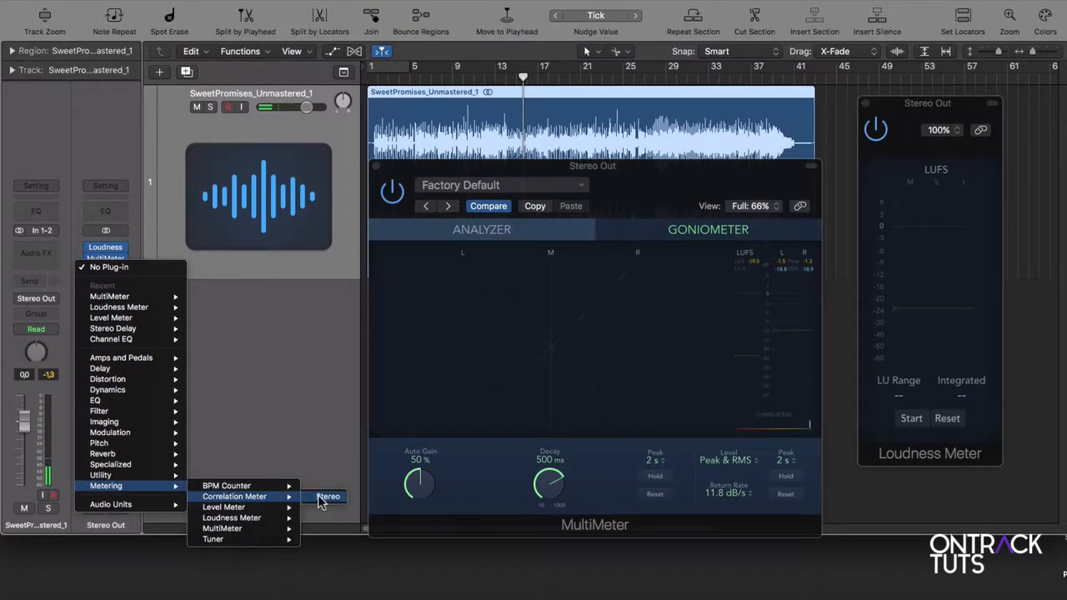
click(323, 497)
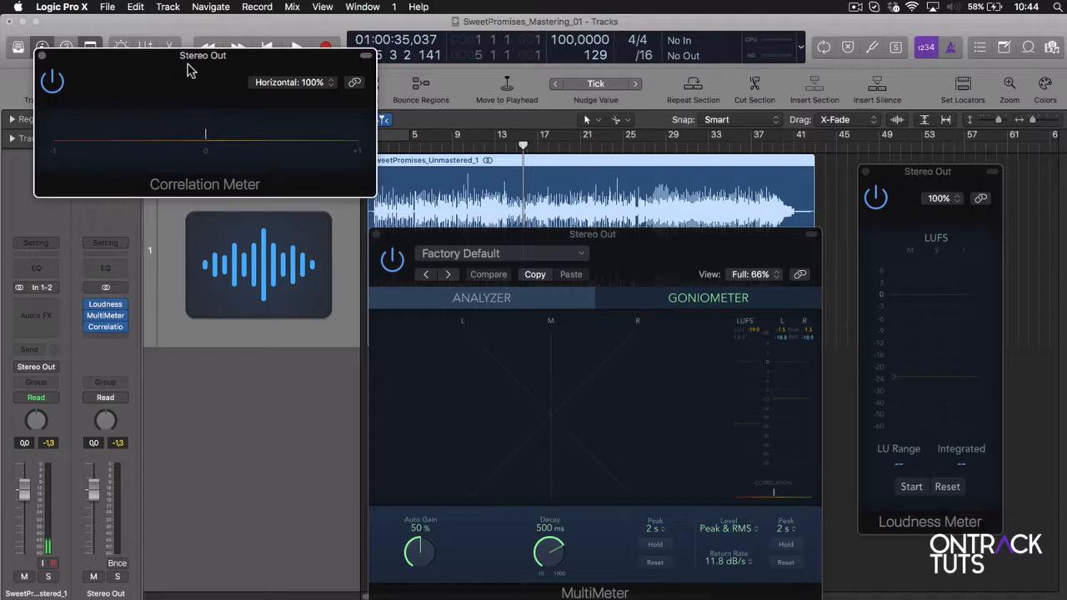
drag(188, 70, 709, 331)
key(space)
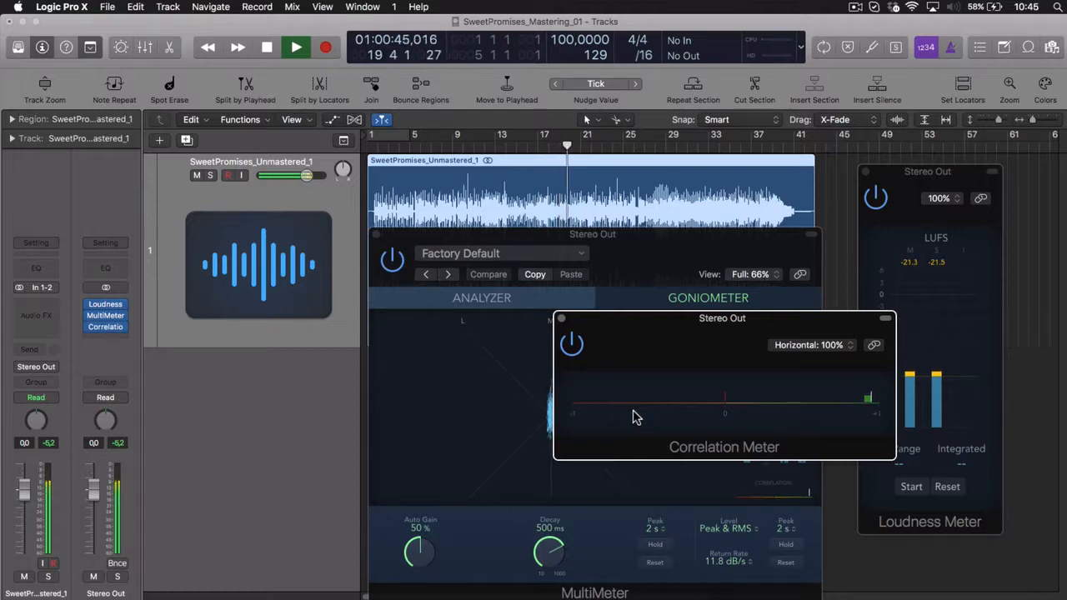
key(space)
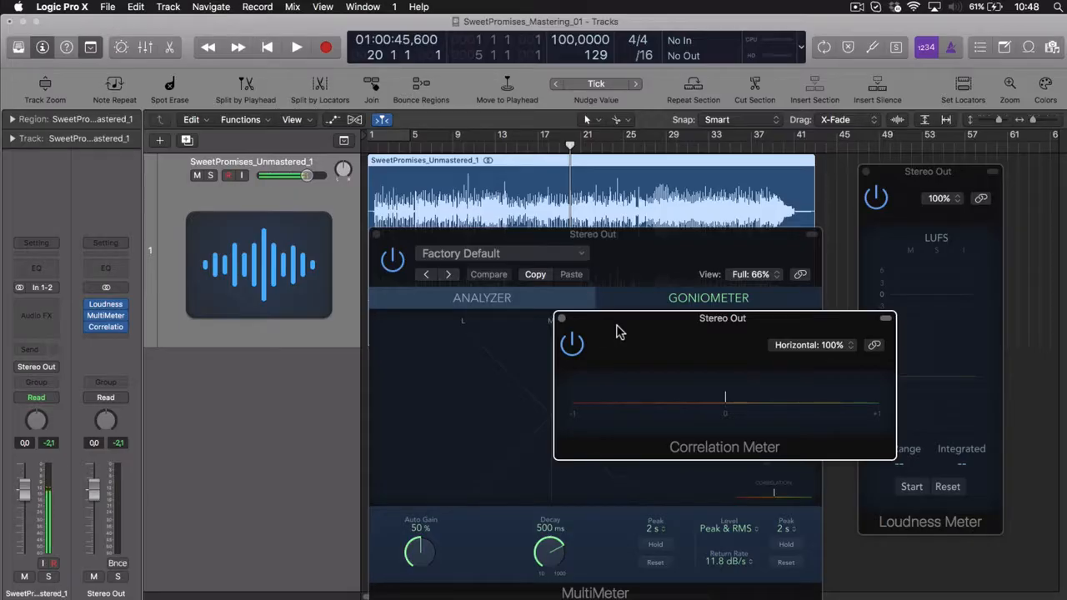
Insert a stereo Level Meter below the Correlation Meter on Stereo Out and move its window over the arrangement
click(119, 333)
mouse_move(129, 364)
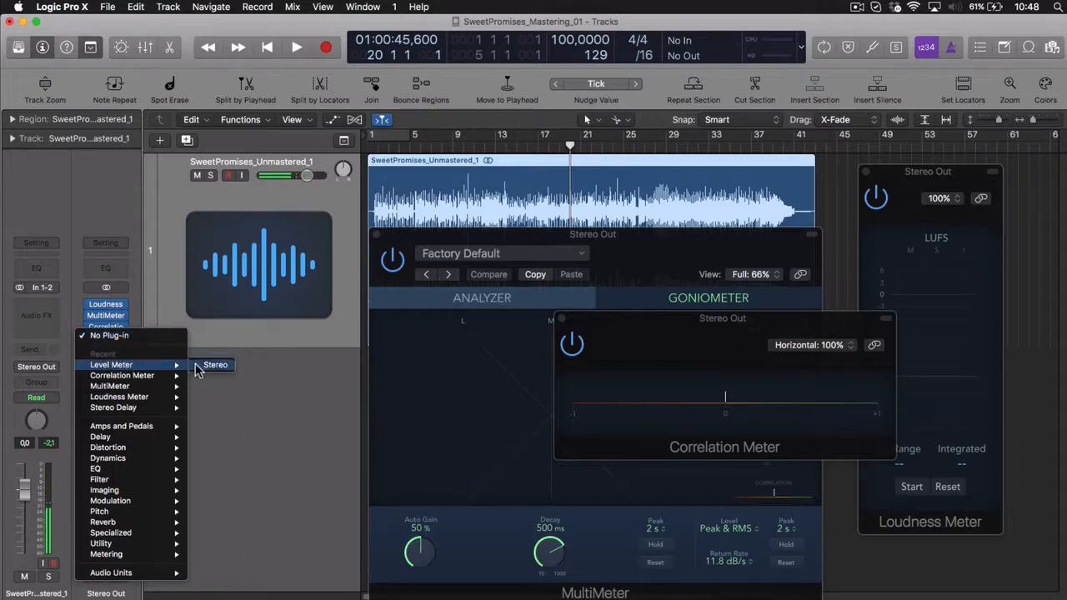
click(204, 364)
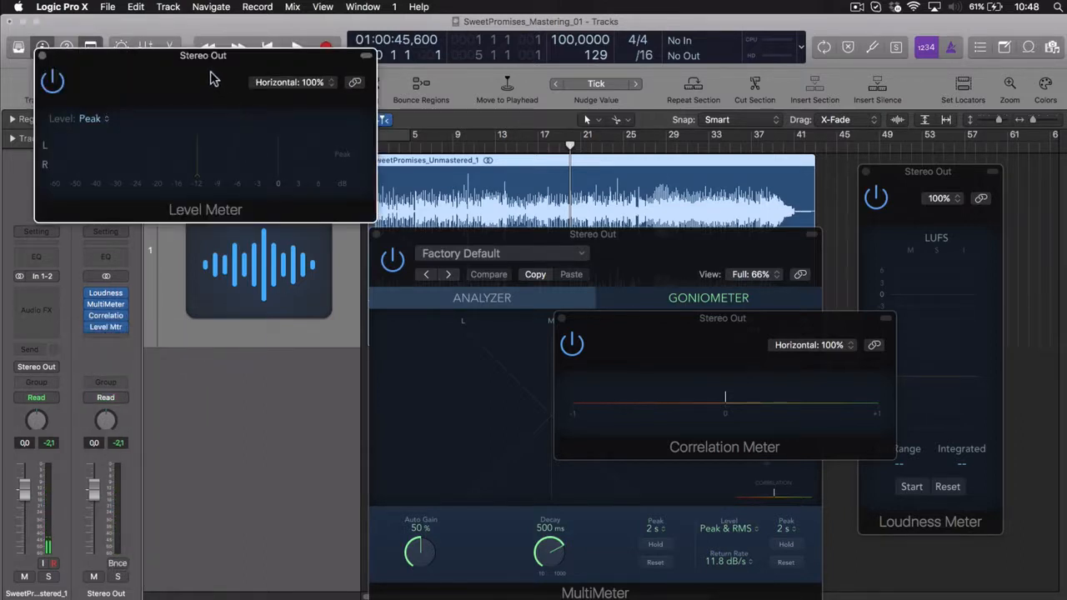
drag(211, 78, 506, 260)
Set the Level Meter to Peak & RMS and play the song from bar 14 to check its levels
click(395, 301)
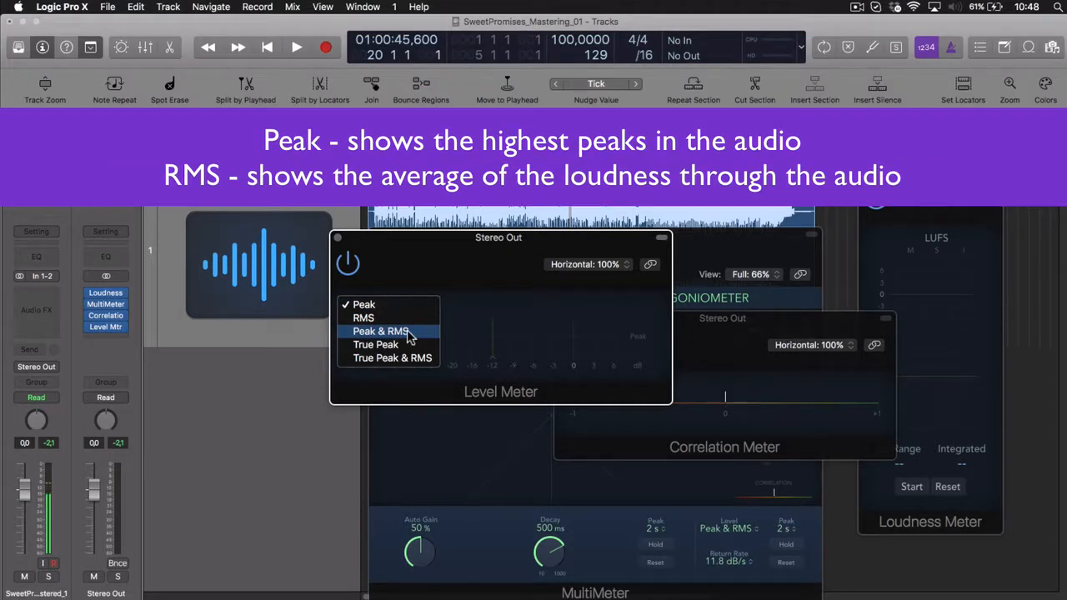
click(409, 332)
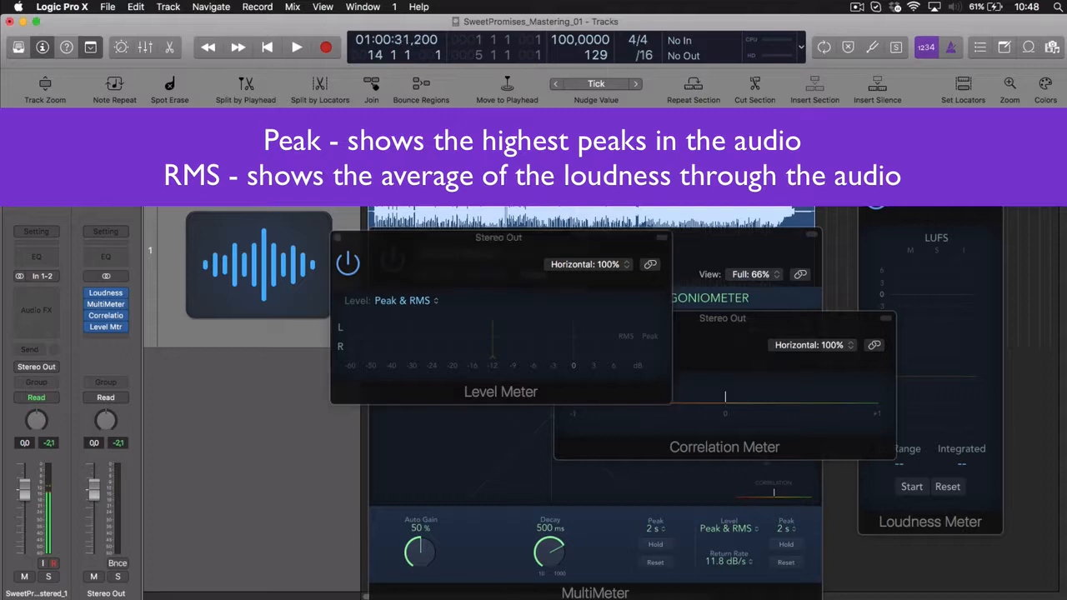
key(space)
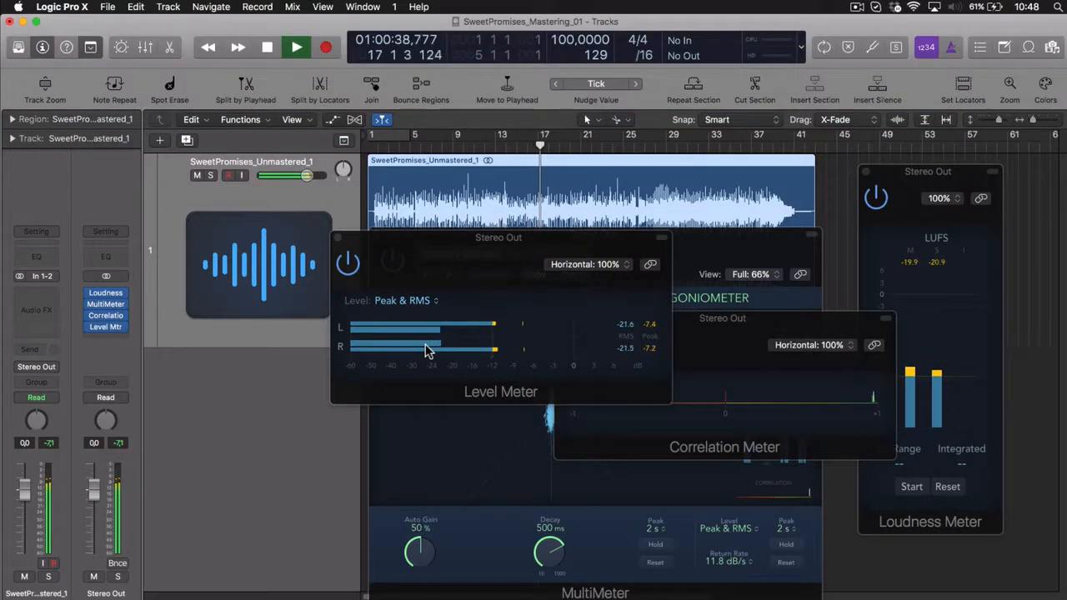
key(space)
Move the Level Meter window away from the other meters and bring the MultiMeter and Correlation Meter windows forward
drag(439, 242, 182, 160)
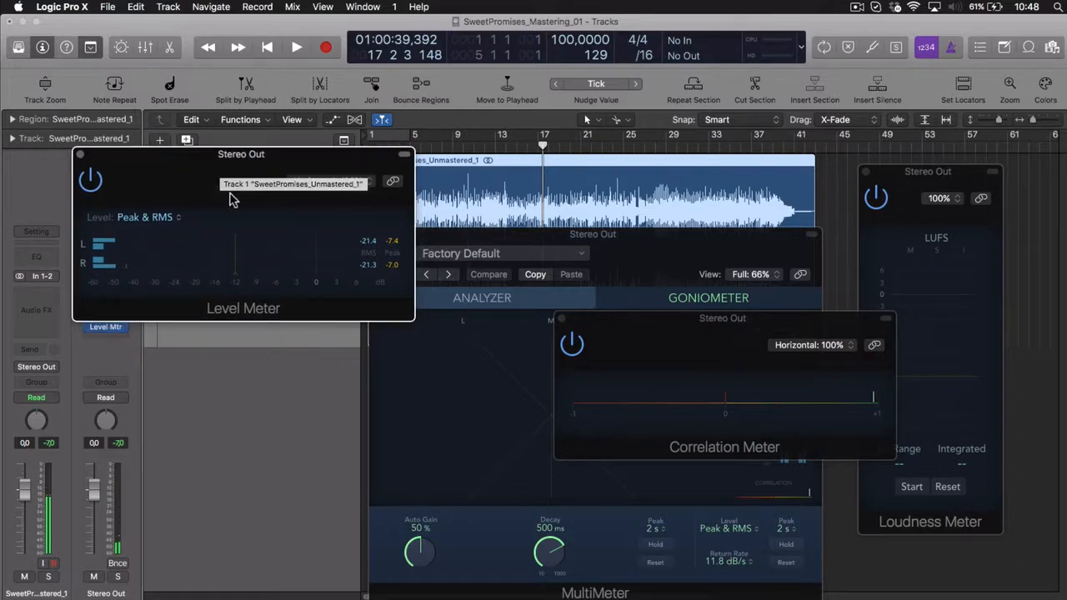
click(460, 244)
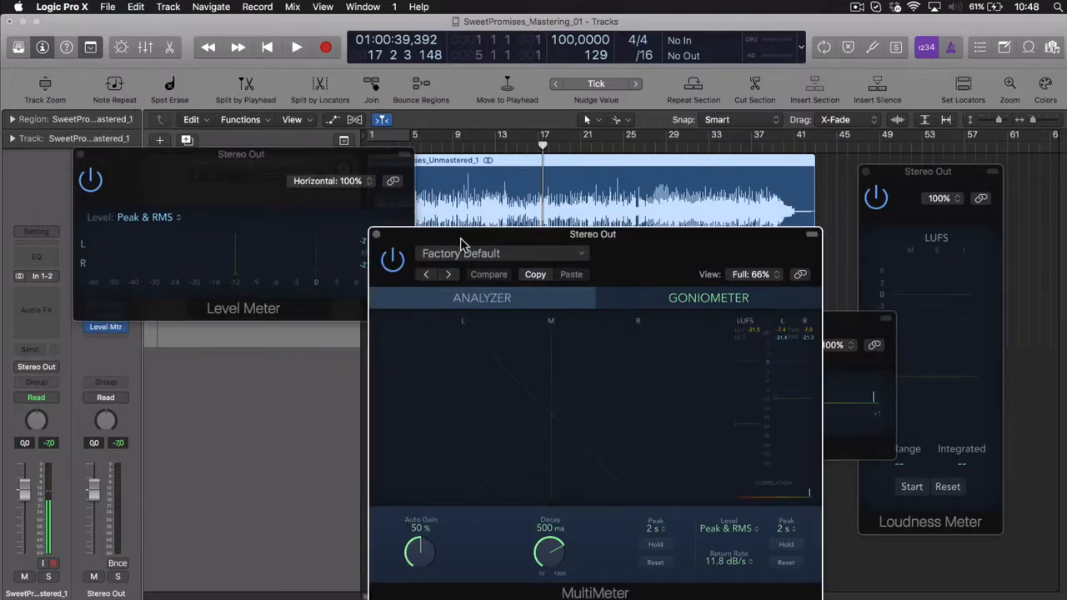
click(851, 332)
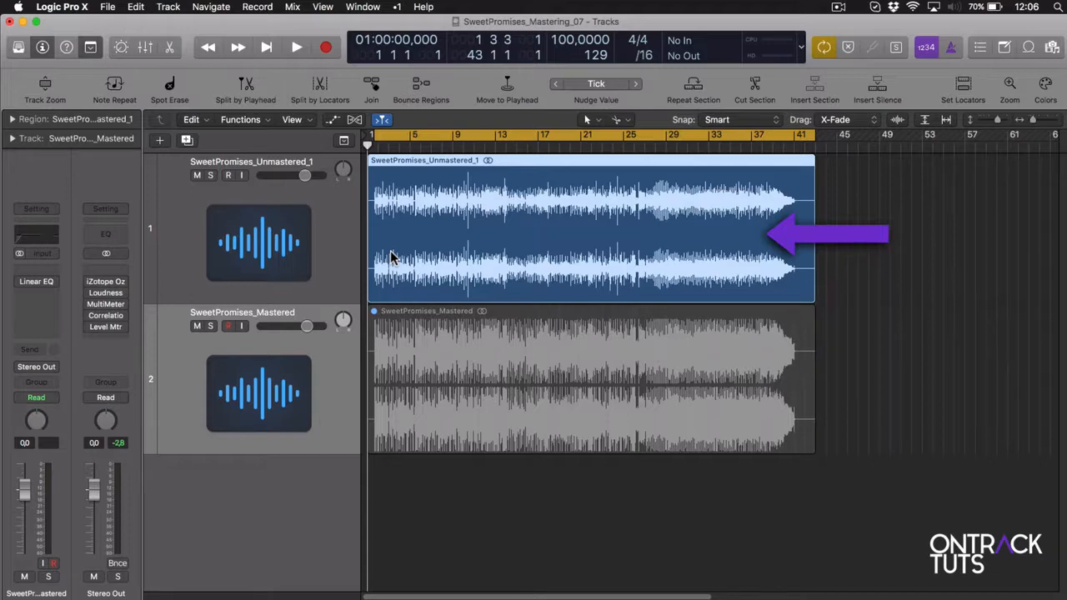
Compare both versions by playing the unmastered region from the start, and swapping the mutes to play SweetPromises_Mastered from the start
key(space)
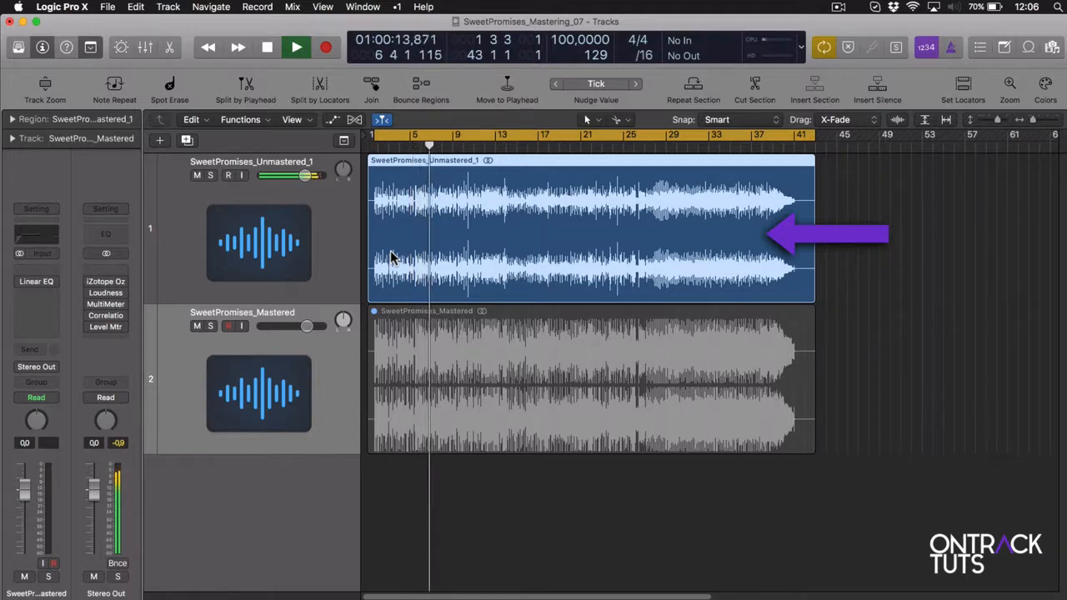
key(space)
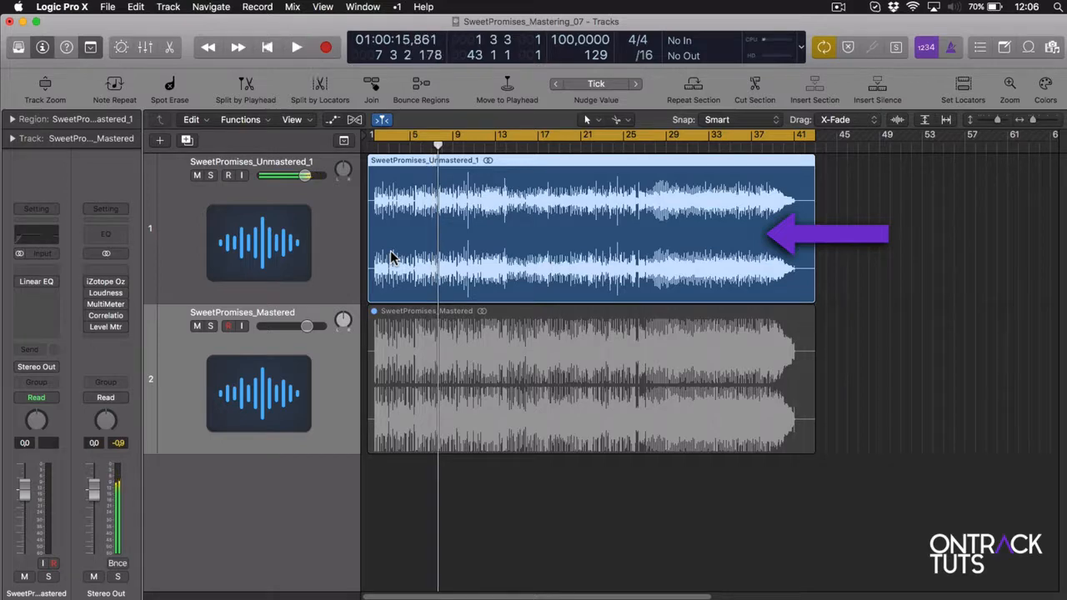
click(464, 351)
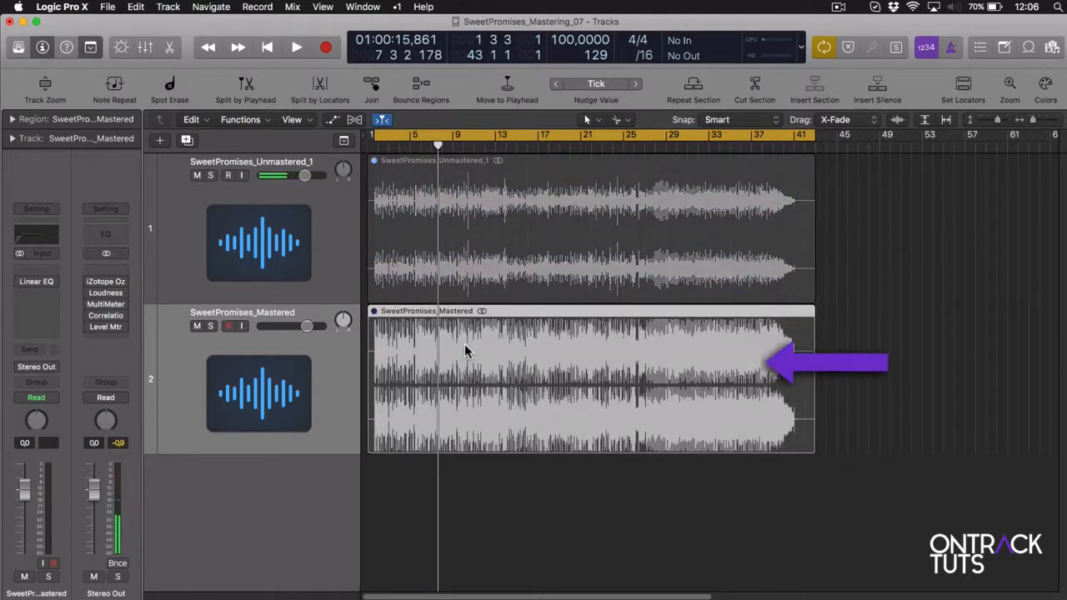
key(Return)
key(space)
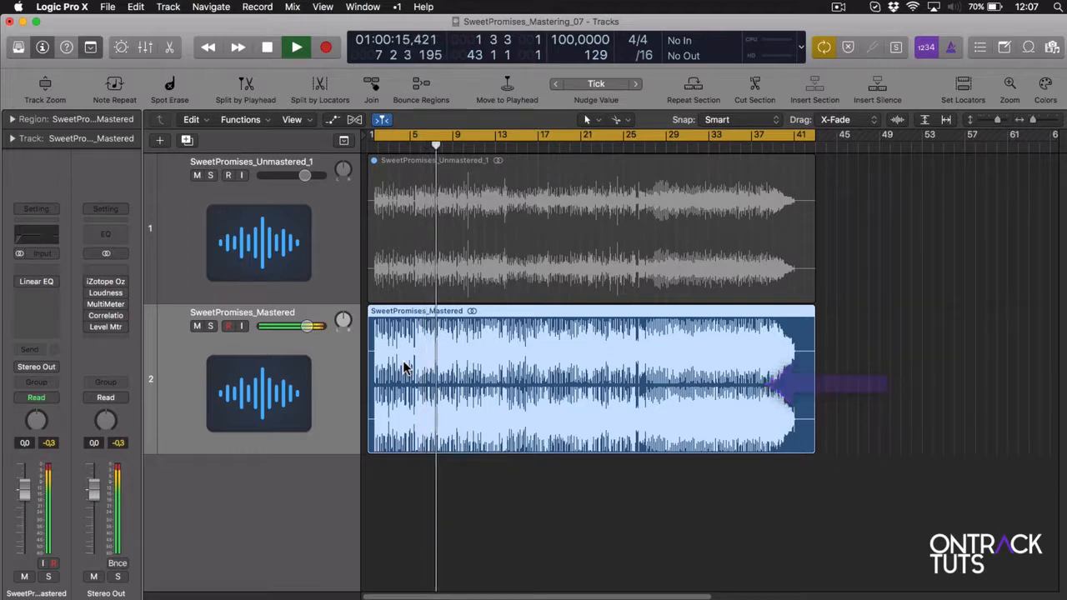
key(space)
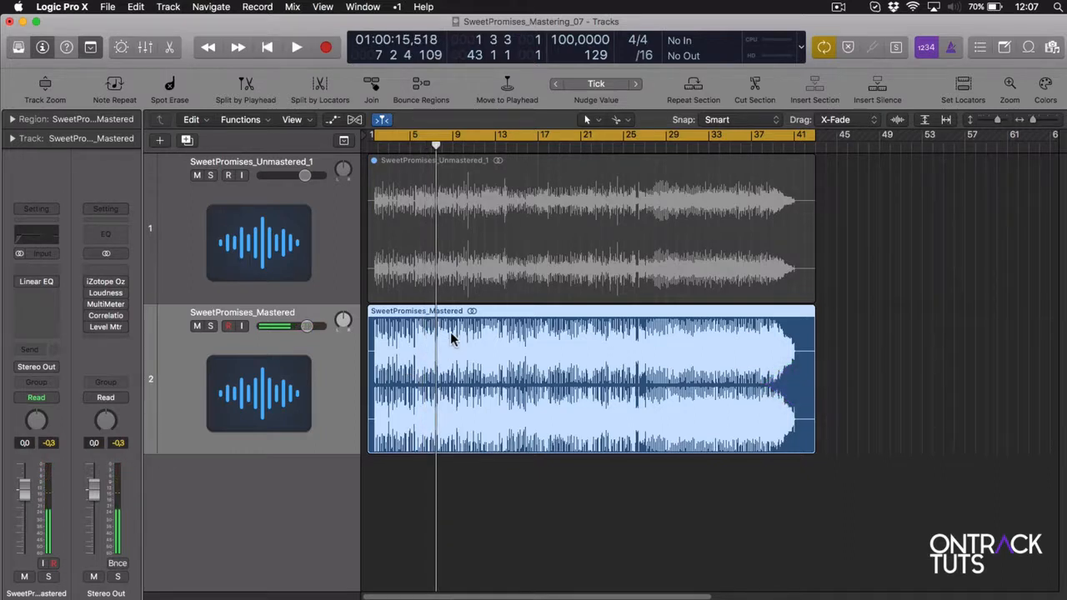